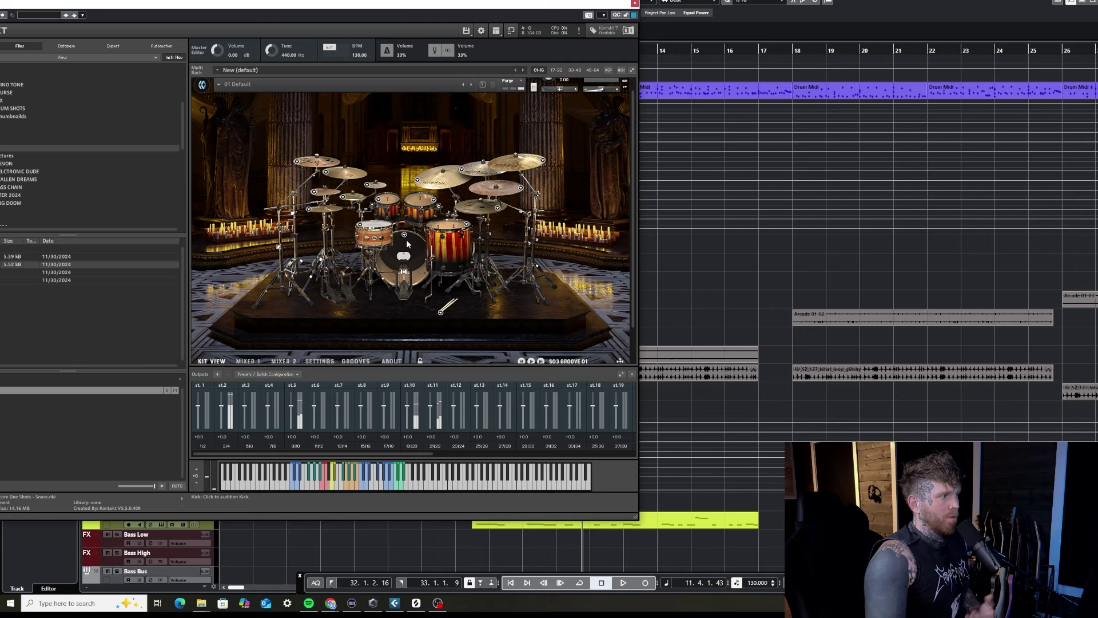
# Step: Examine the loadable drum options for the kick and the snare in the kit view
pyautogui.rightClick(405, 236)
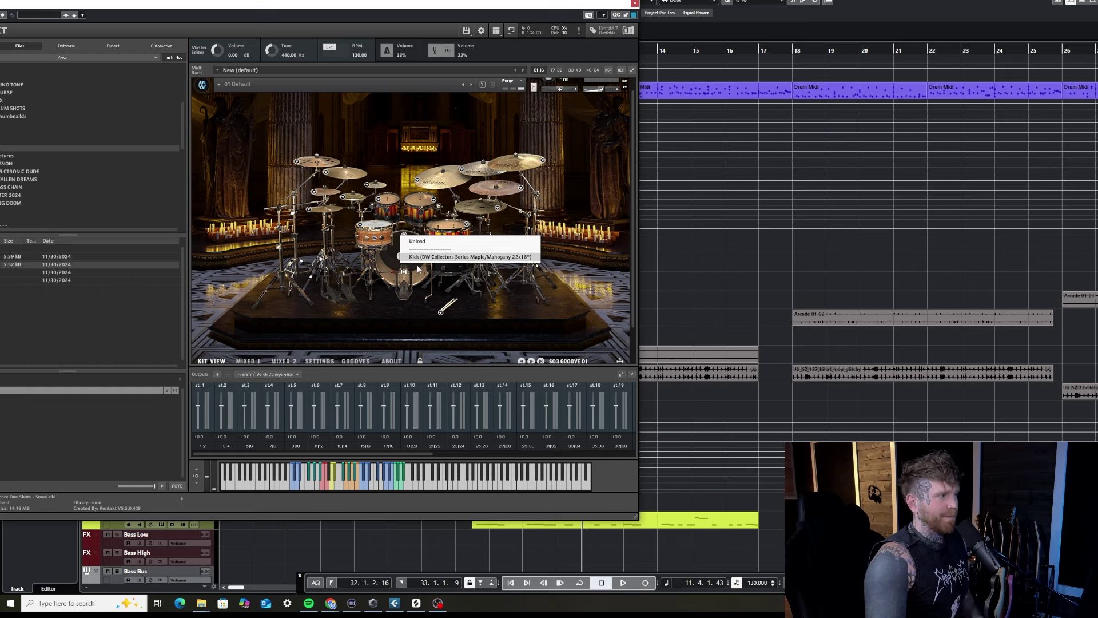
pyautogui.click(387, 266)
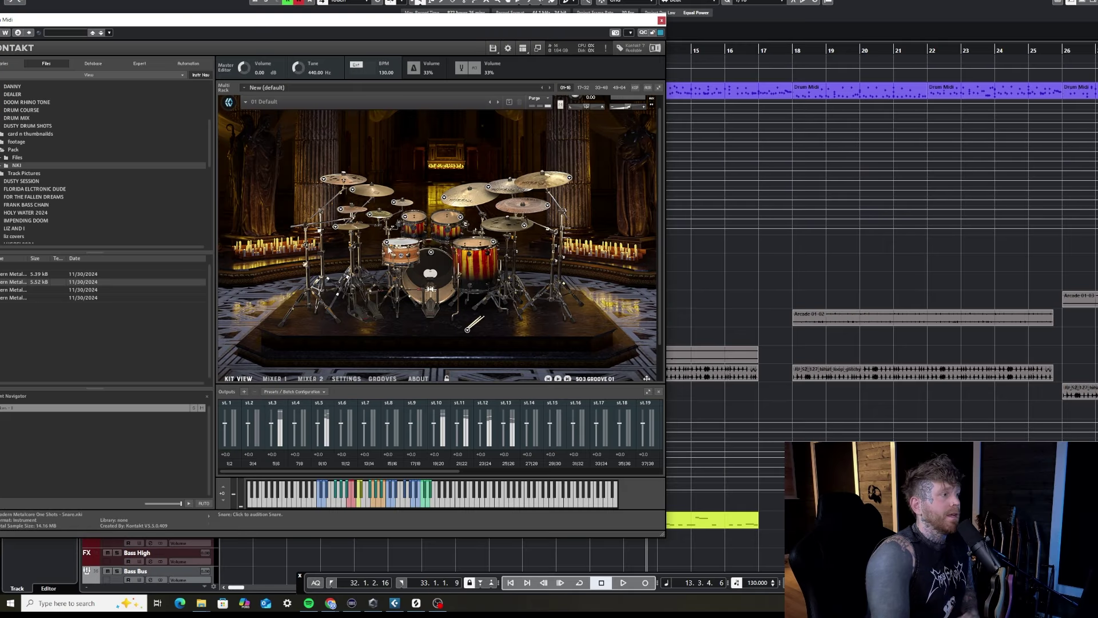
pyautogui.rightClick(389, 247)
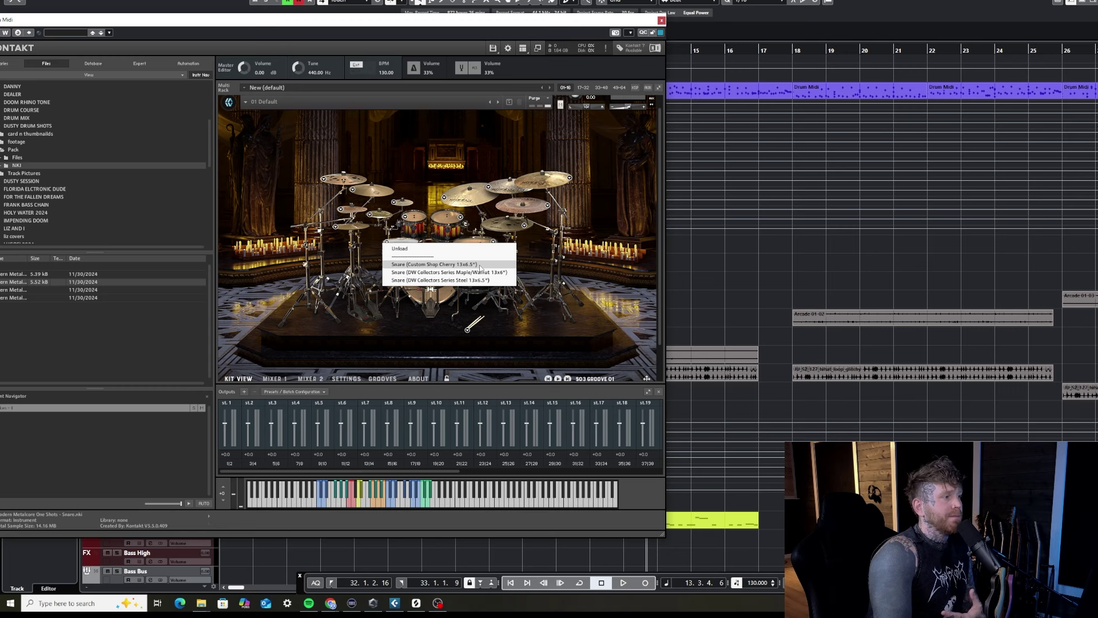
pyautogui.click(400, 248)
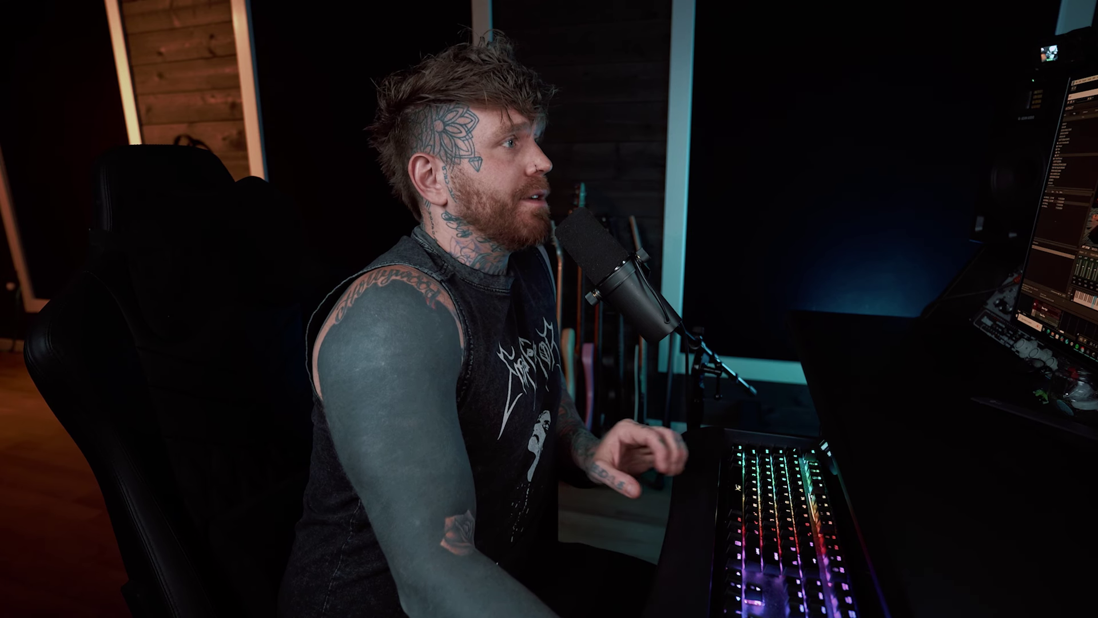
# Step: Move the Kontakt window clear of the arrangement and play the song from about bar 9
pyautogui.moveTo(343, 19); pyautogui.dragTo(554, 206)
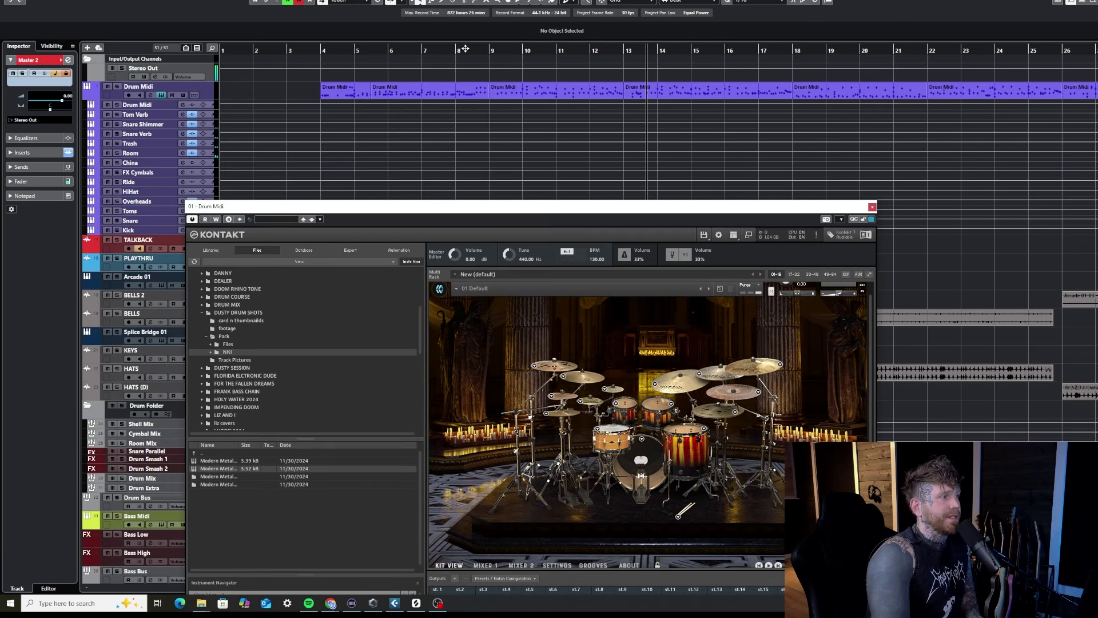
pyautogui.moveTo(381, 51); pyautogui.dragTo(381, 61)
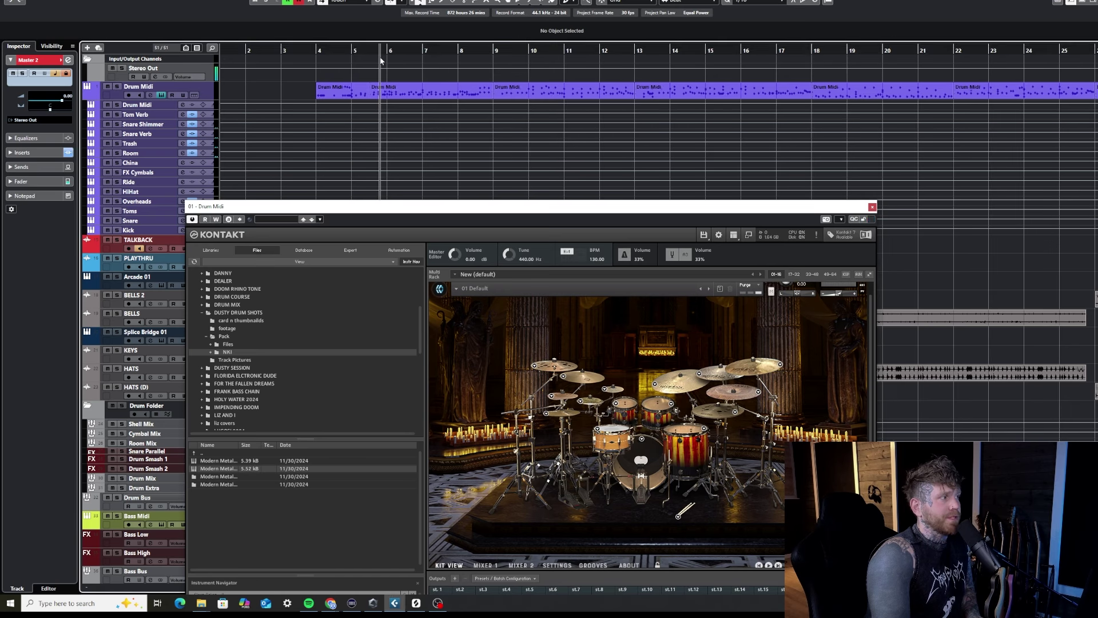
pyautogui.moveTo(562, 211); pyautogui.dragTo(924, 388)
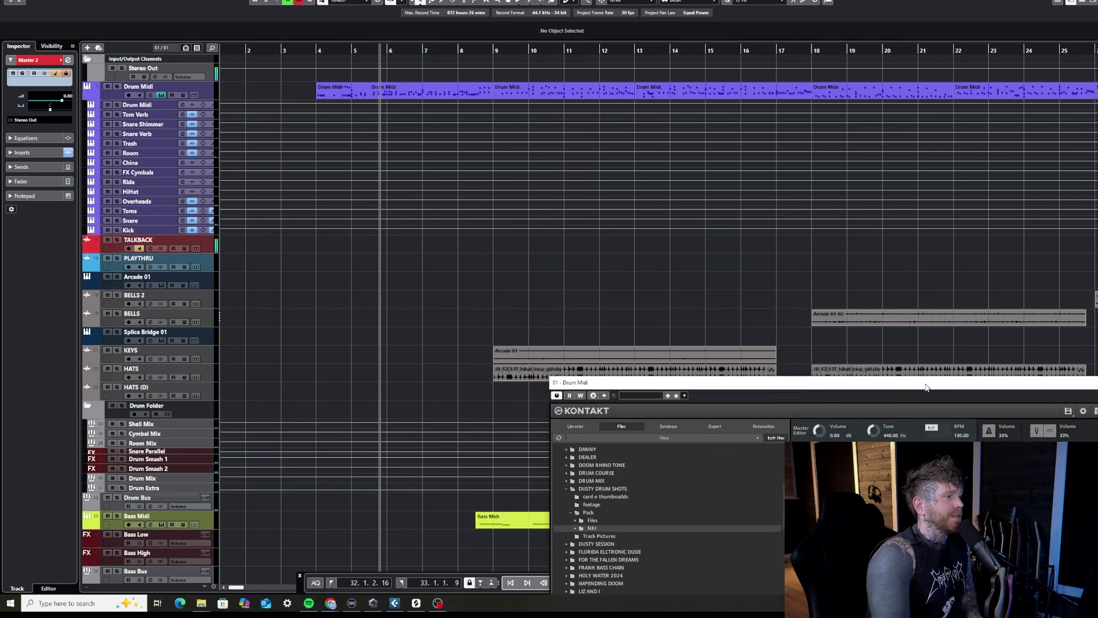
pyautogui.moveTo(490, 54); pyautogui.dragTo(491, 45)
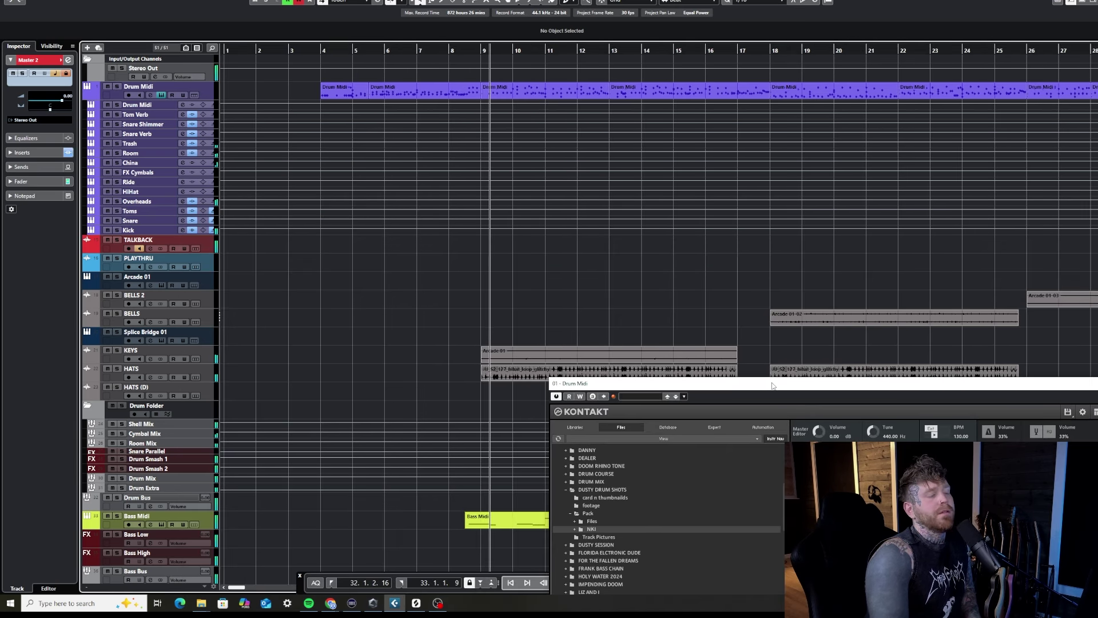
# Step: Load the DW Collectors Series Maple/Walnut 13x6" snare and play the song from about bar 9
pyautogui.moveTo(797, 381); pyautogui.dragTo(570, 184)
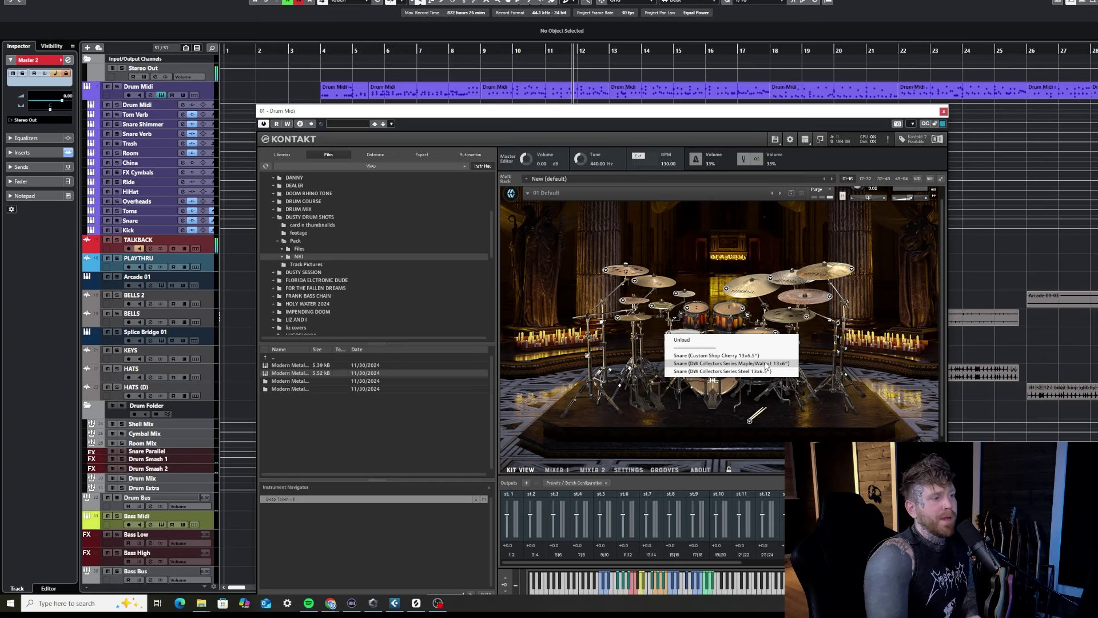
pyautogui.click(779, 364)
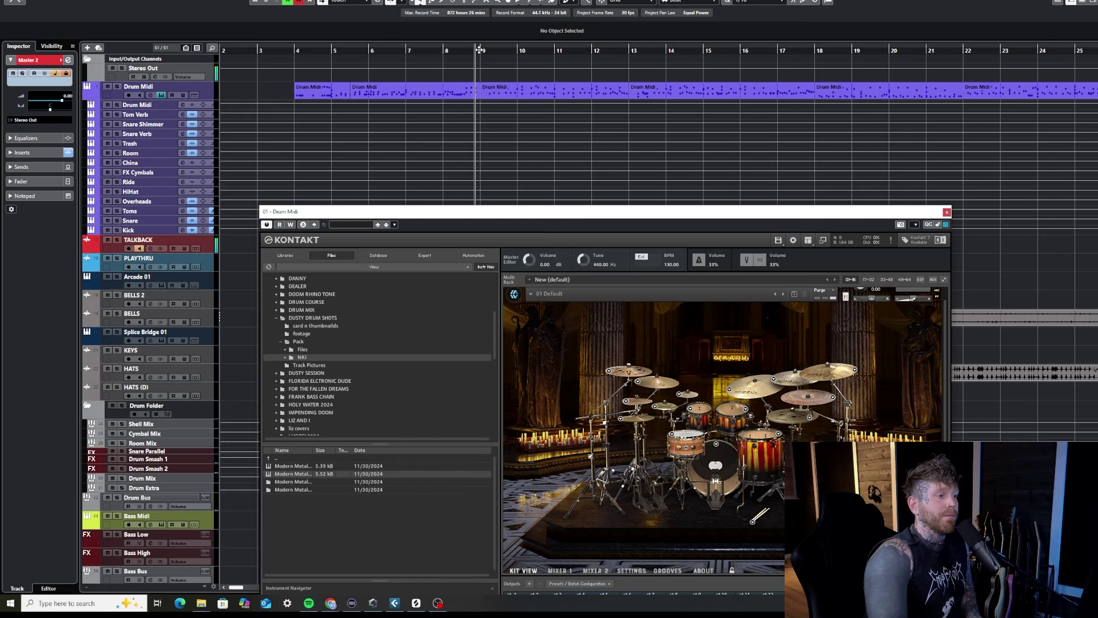
pyautogui.press('space')
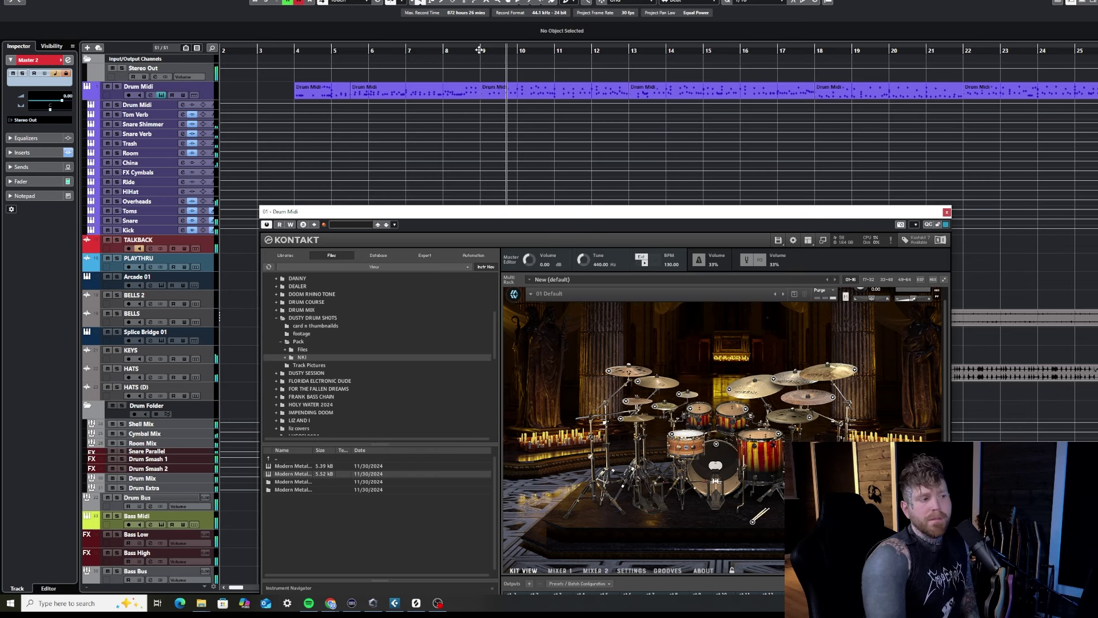
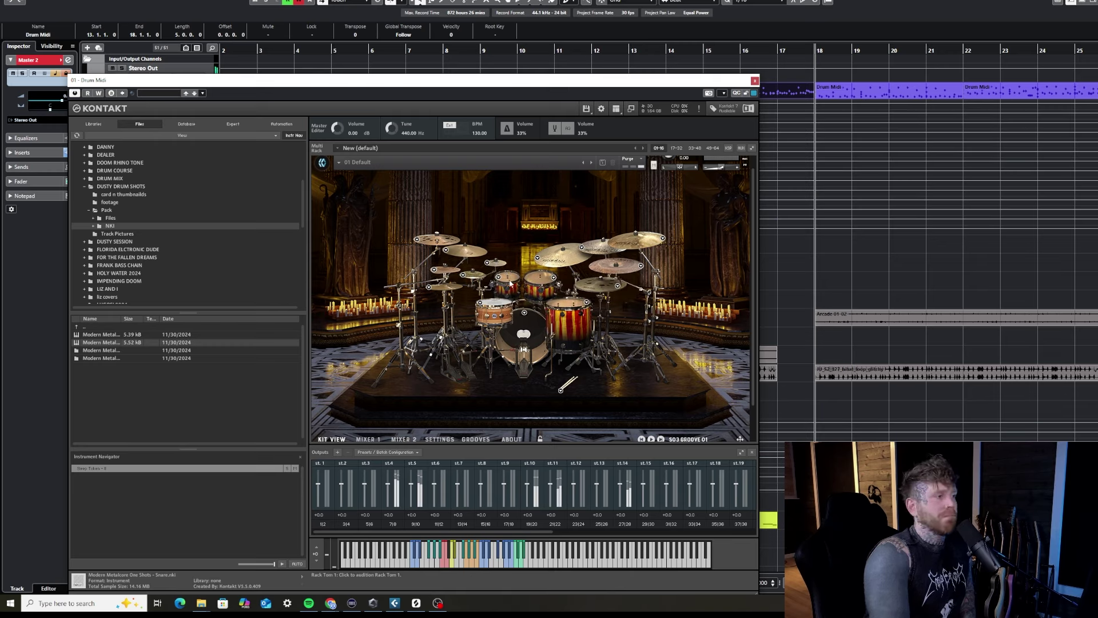
# Step: Audition Rack Tom 2 and examine the loadable options for Rack Tom 2 and the floor tom
pyautogui.click(538, 281)
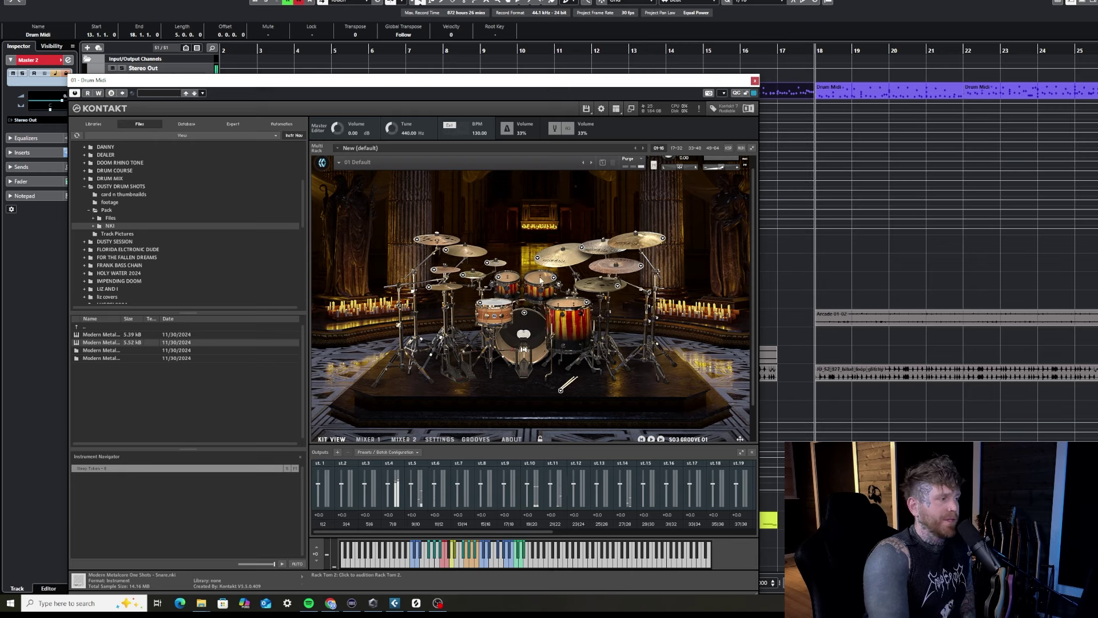
pyautogui.rightClick(554, 280)
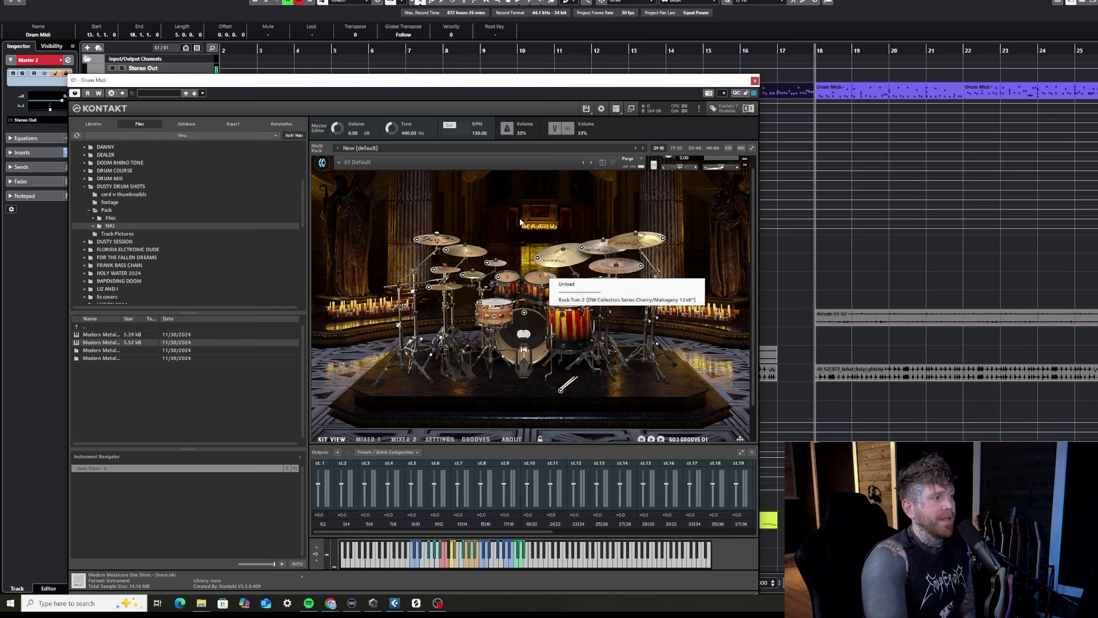
pyautogui.click(585, 286)
pyautogui.click(566, 306)
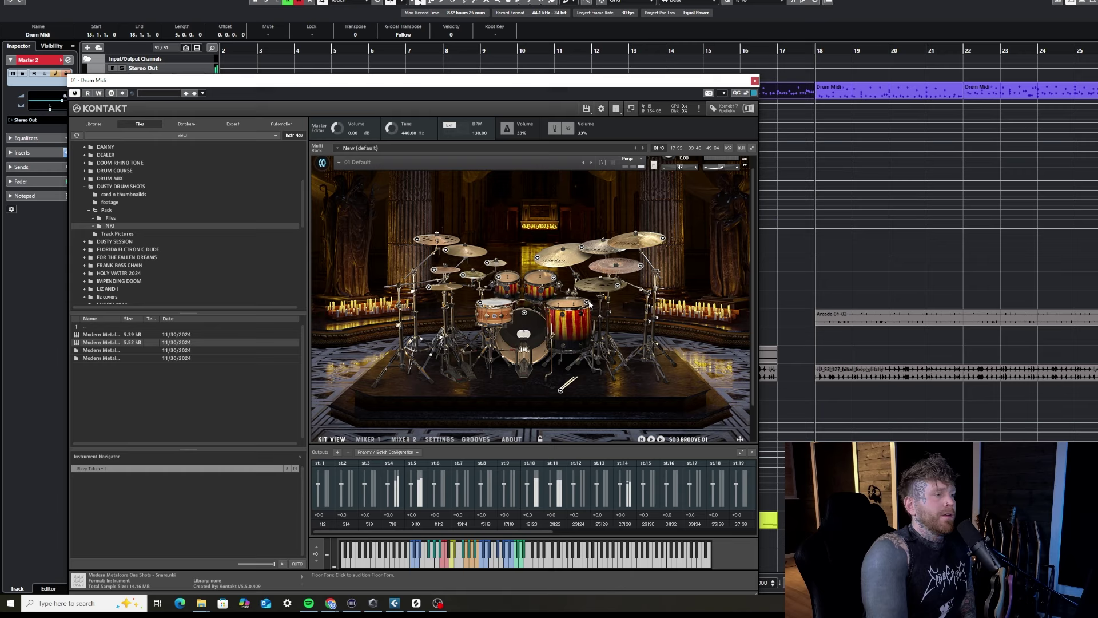
pyautogui.rightClick(589, 304)
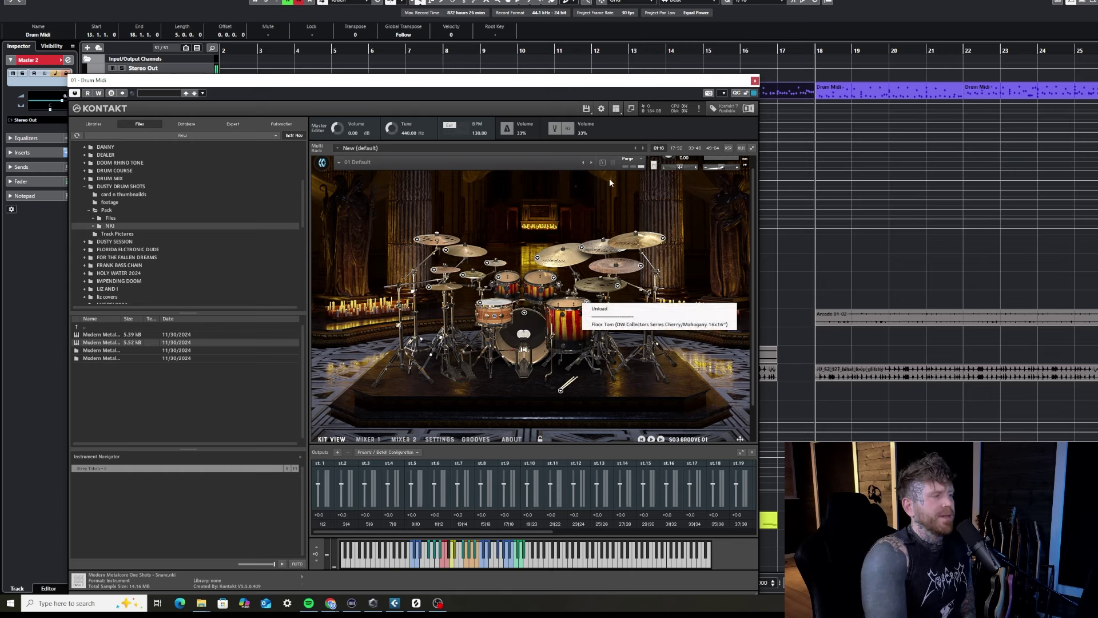
pyautogui.click(564, 306)
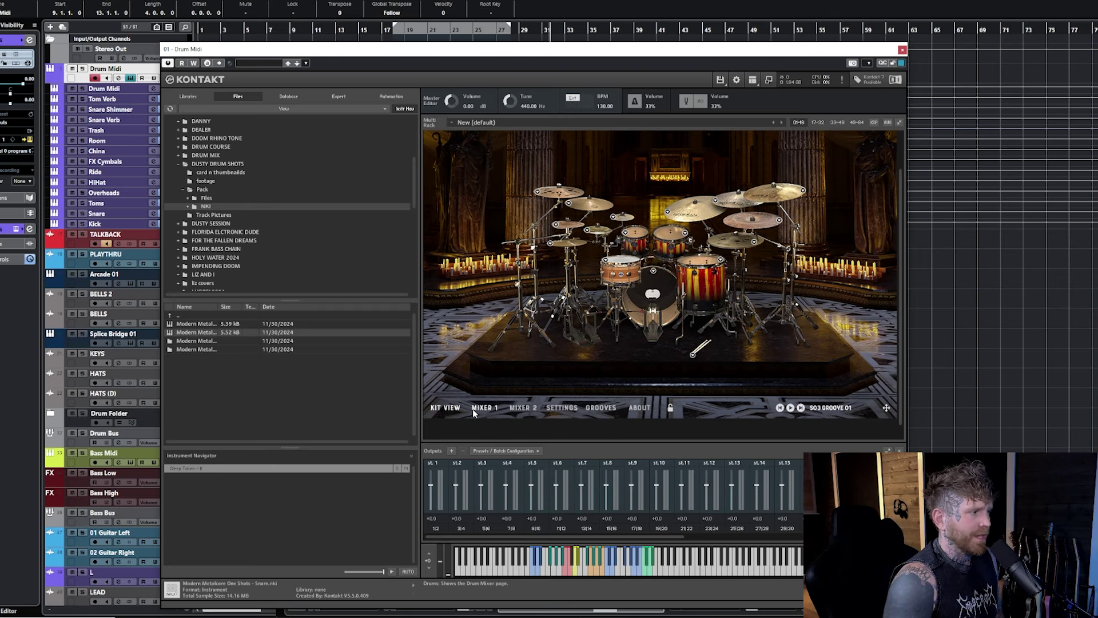
# Step: Show the kit's Mixer 1 page and play the song from between bars 16 and 17
pyautogui.click(482, 408)
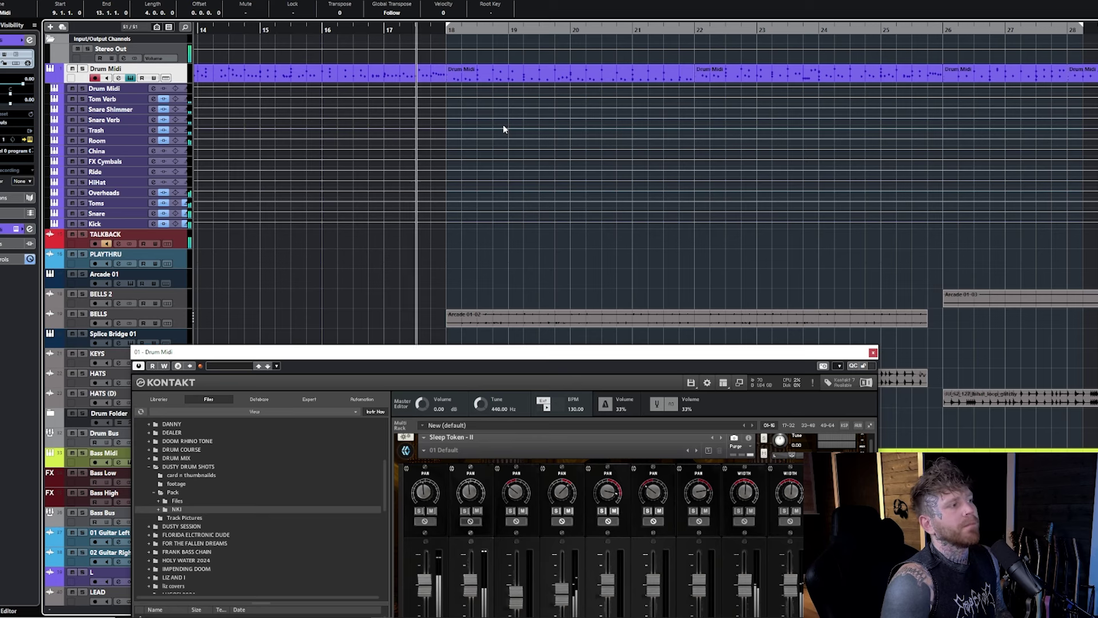
pyautogui.click(359, 28)
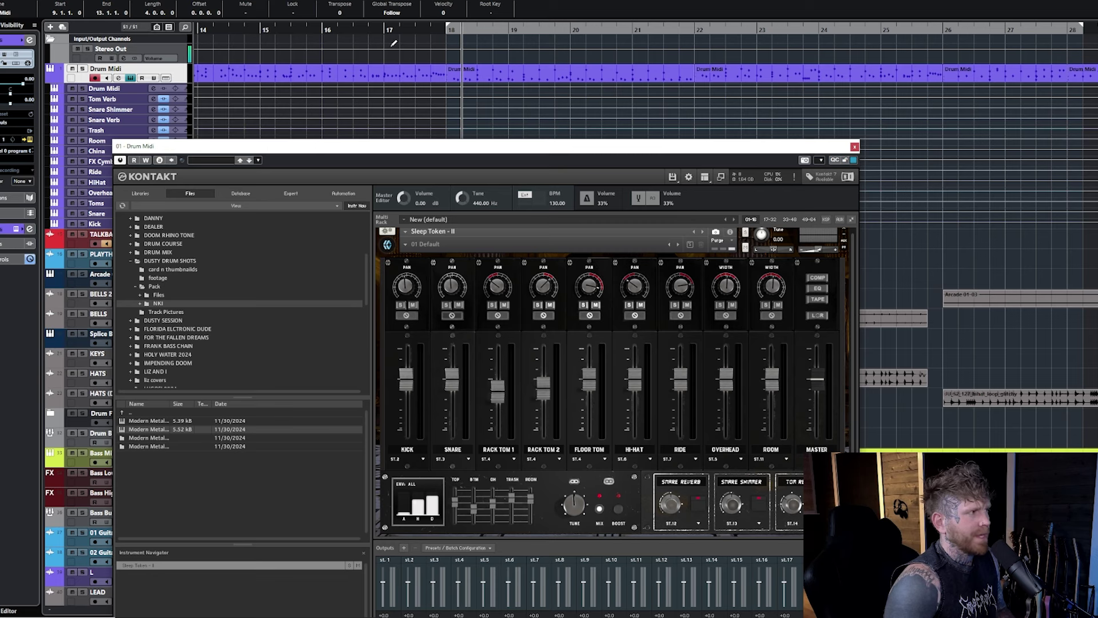
pyautogui.press('space')
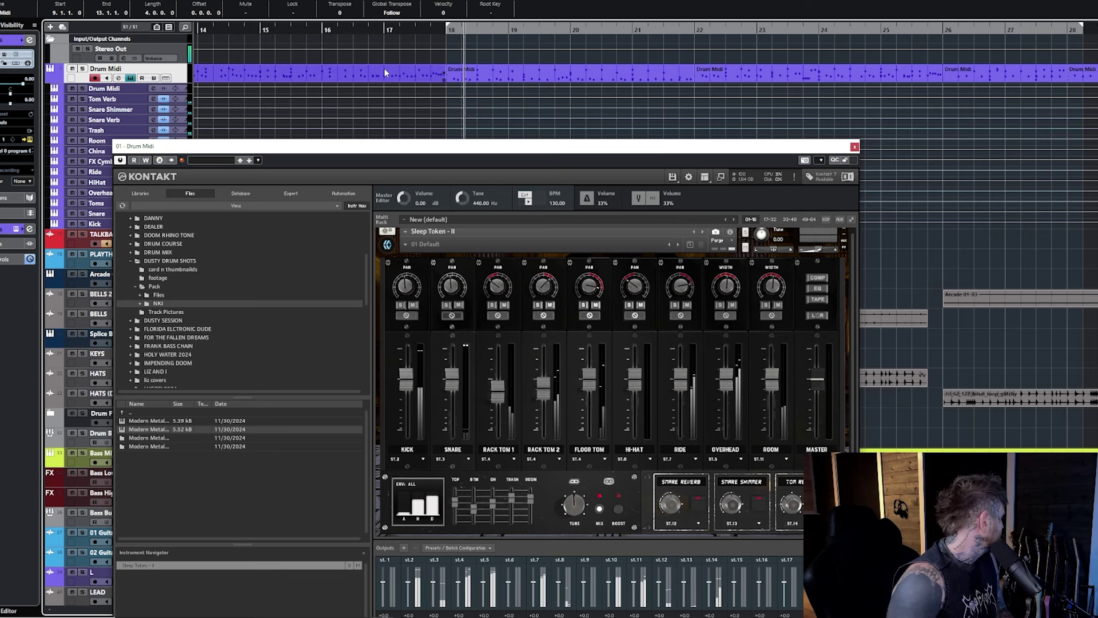
pyautogui.press('g')
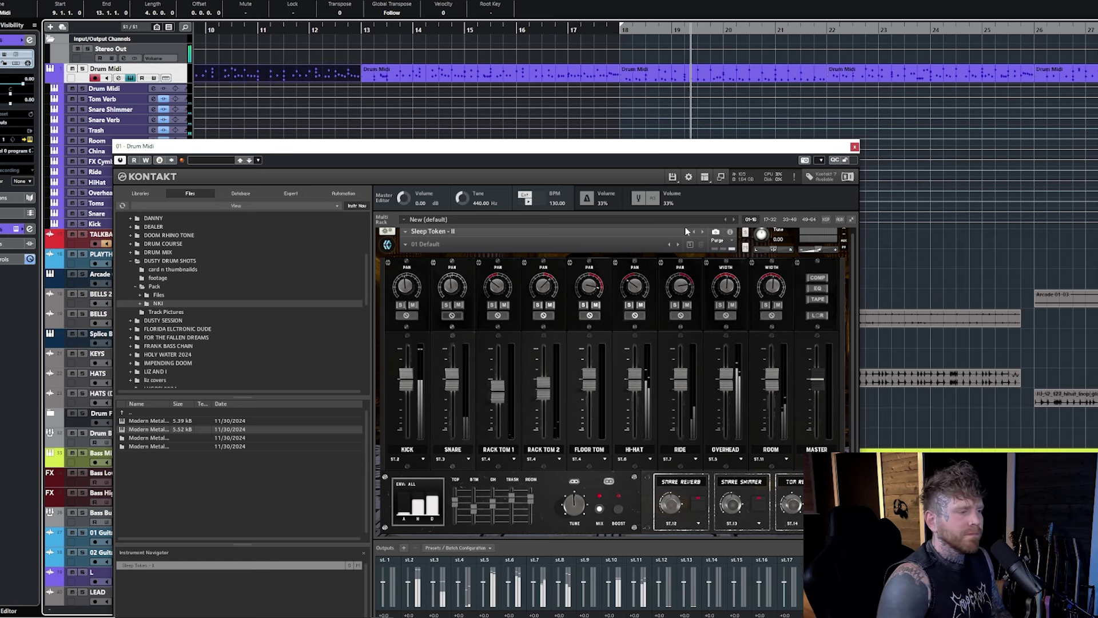
# Step: Solo the Drum Midi track and start playback to hear the drums alone
pyautogui.scroll(-2, 447, 515)
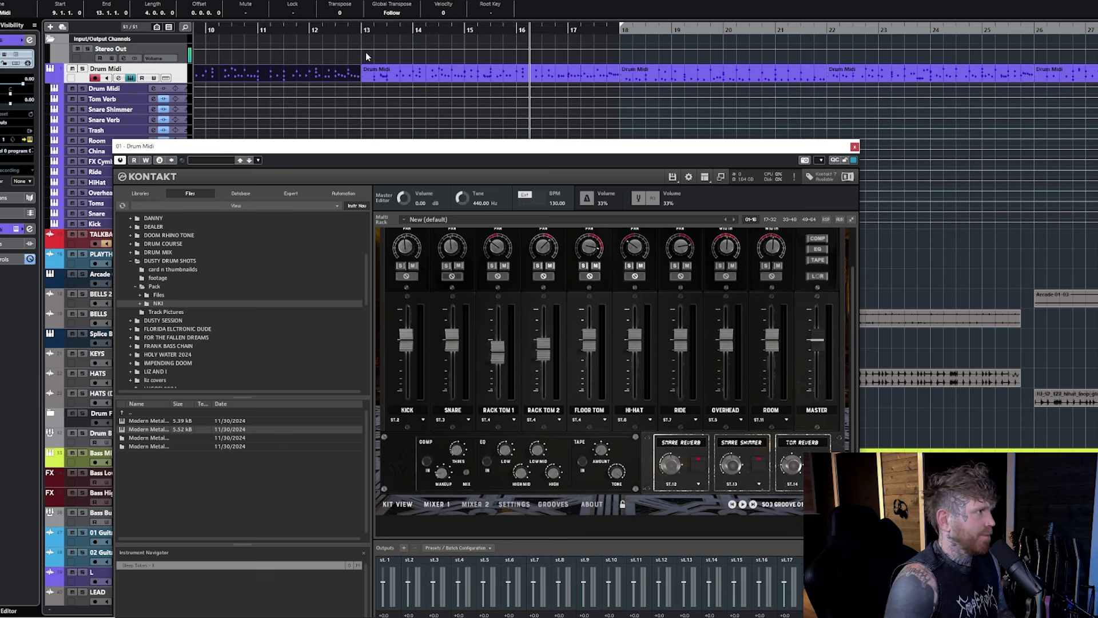
pyautogui.click(85, 68)
pyautogui.press('space')
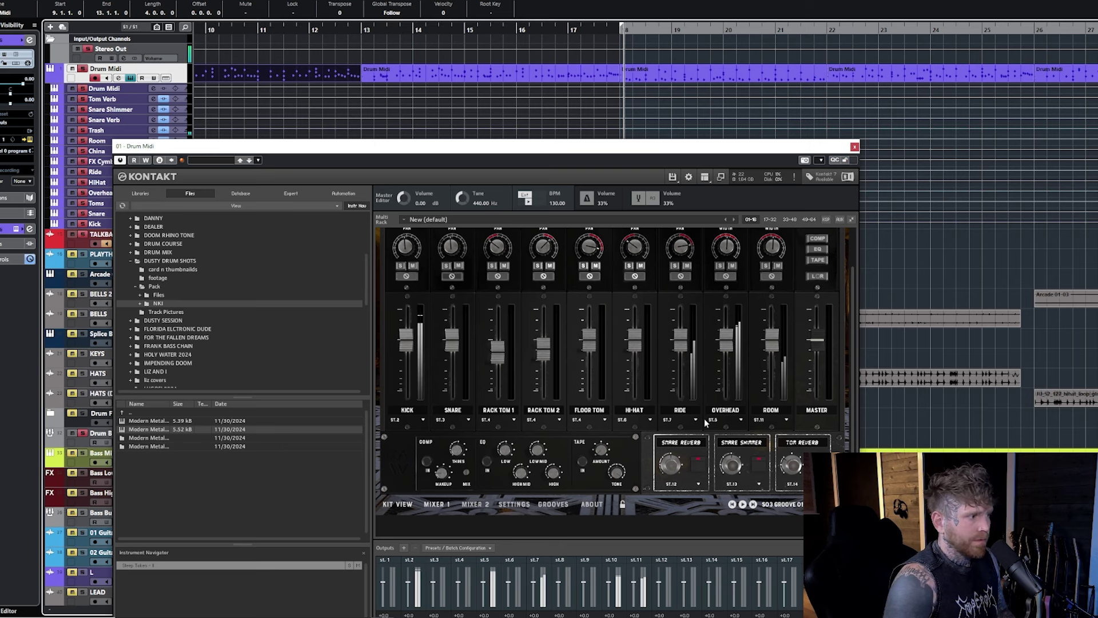
# Step: Try the master channel's Tape effect, turning its amount up and back down during playback
pyautogui.click(817, 260)
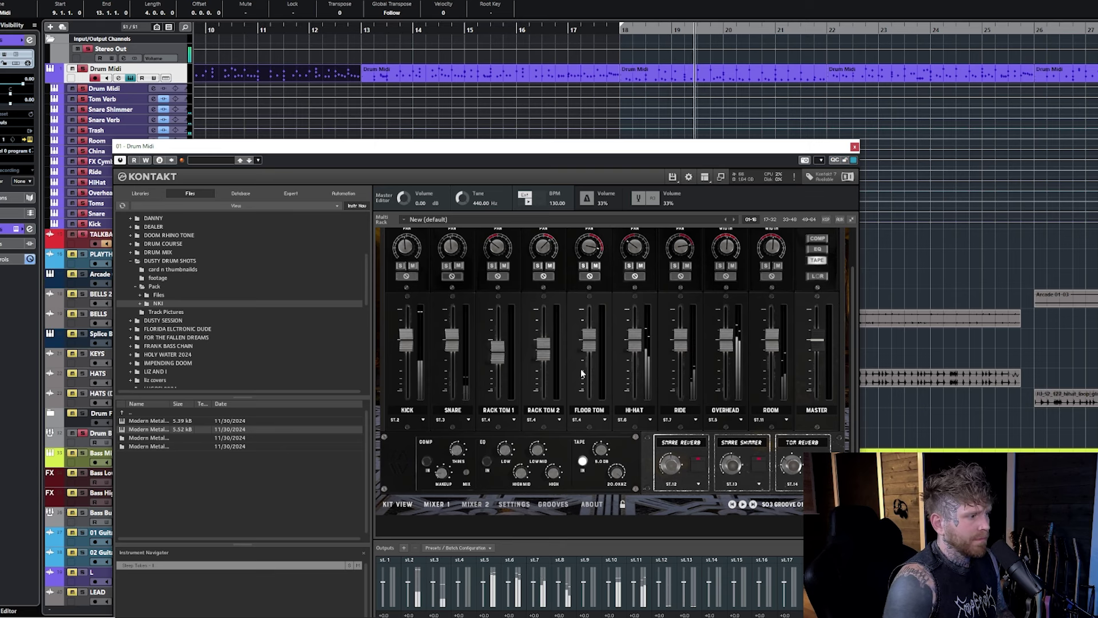
pyautogui.moveTo(600, 449); pyautogui.dragTo(615, 238)
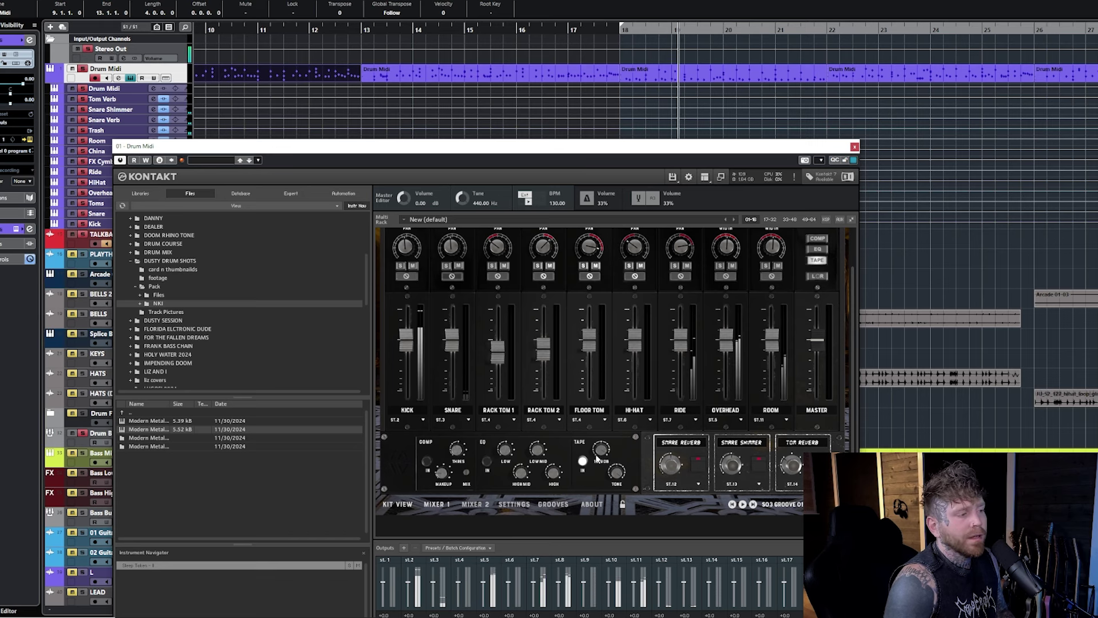
pyautogui.moveTo(600, 449); pyautogui.dragTo(612, 524)
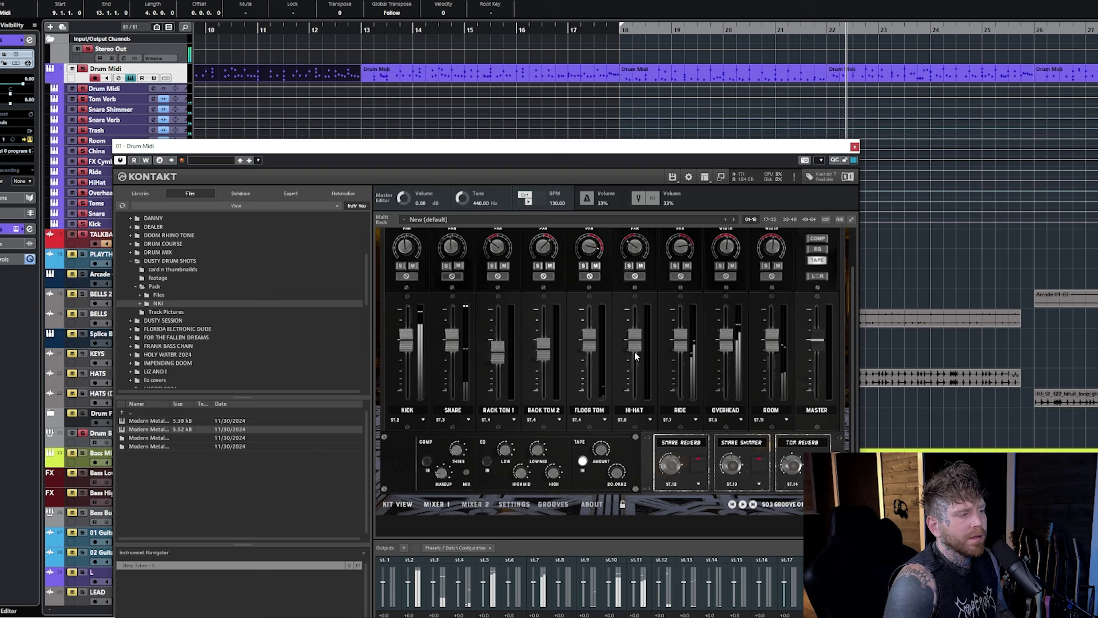
pyautogui.press('g')
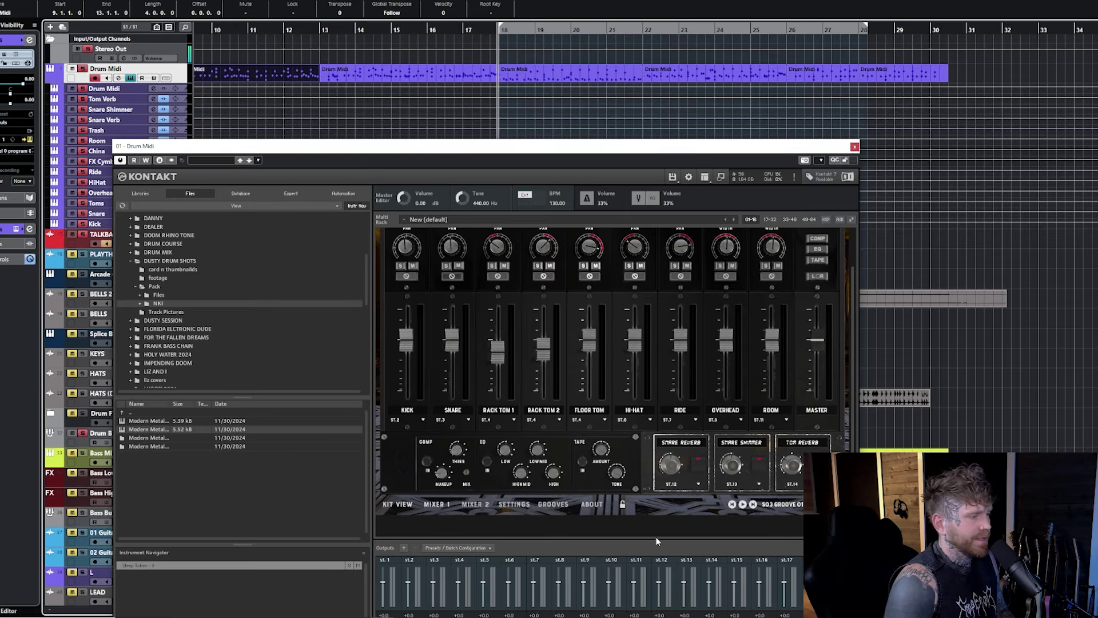
# Step: Play the soloed drums and adjust the Snare Reverb level
pyautogui.press('space')
pyautogui.moveTo(672, 459)
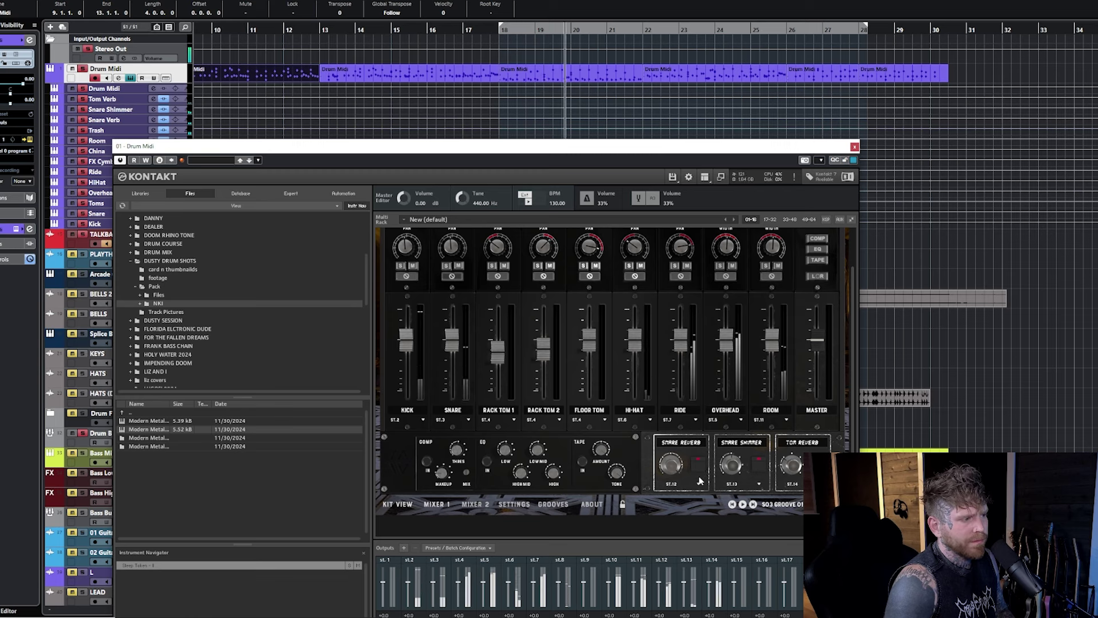
pyautogui.moveTo(671, 464)
pyautogui.mouseDown()
pyautogui.moveTo(674, 549)
pyautogui.moveTo(667, 516)
pyautogui.moveTo(687, 480)
pyautogui.mouseUp()
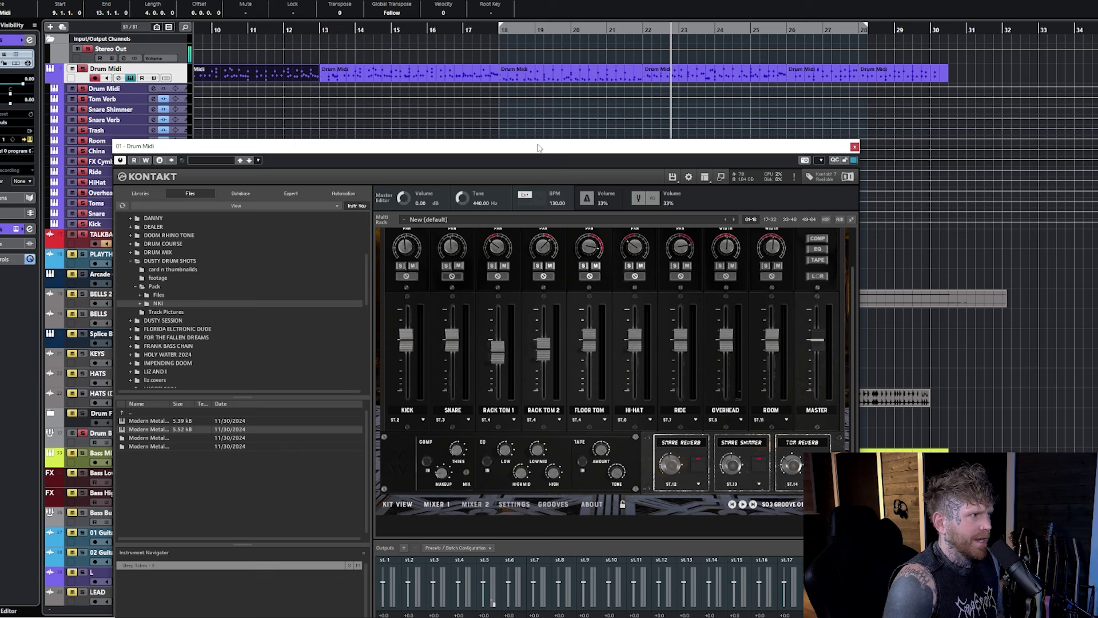
# Step: Play the soloed drums from about bar 18 and adjust the Snare Shimmer level
pyautogui.moveTo(537, 147); pyautogui.dragTo(557, 144)
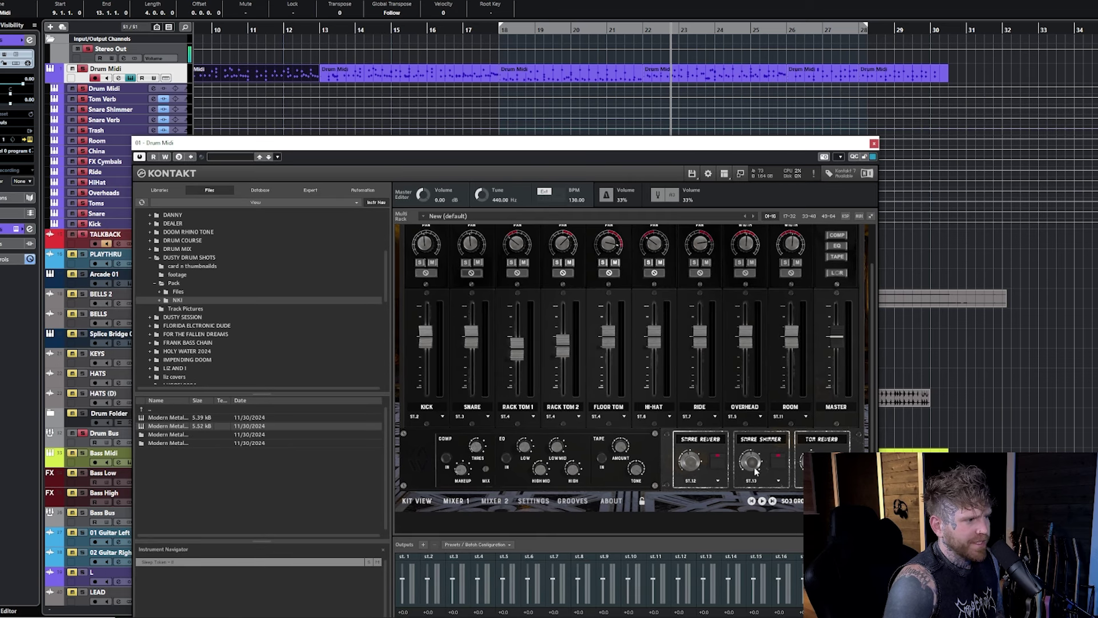
pyautogui.click(530, 41)
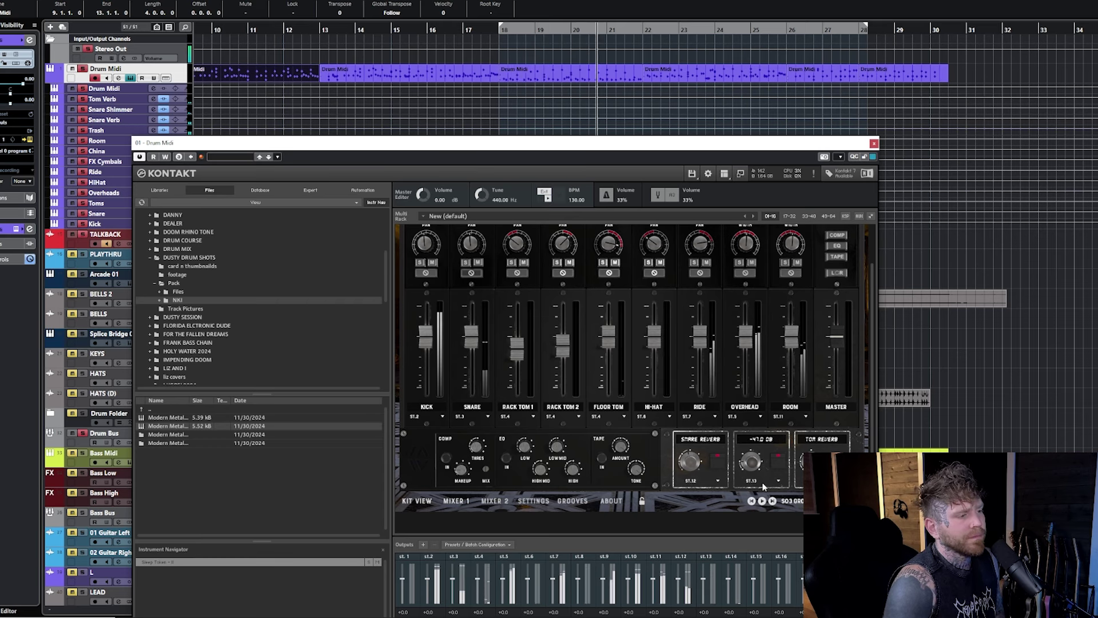
pyautogui.doubleClick(758, 463)
pyautogui.moveTo(758, 465); pyautogui.dragTo(758, 498)
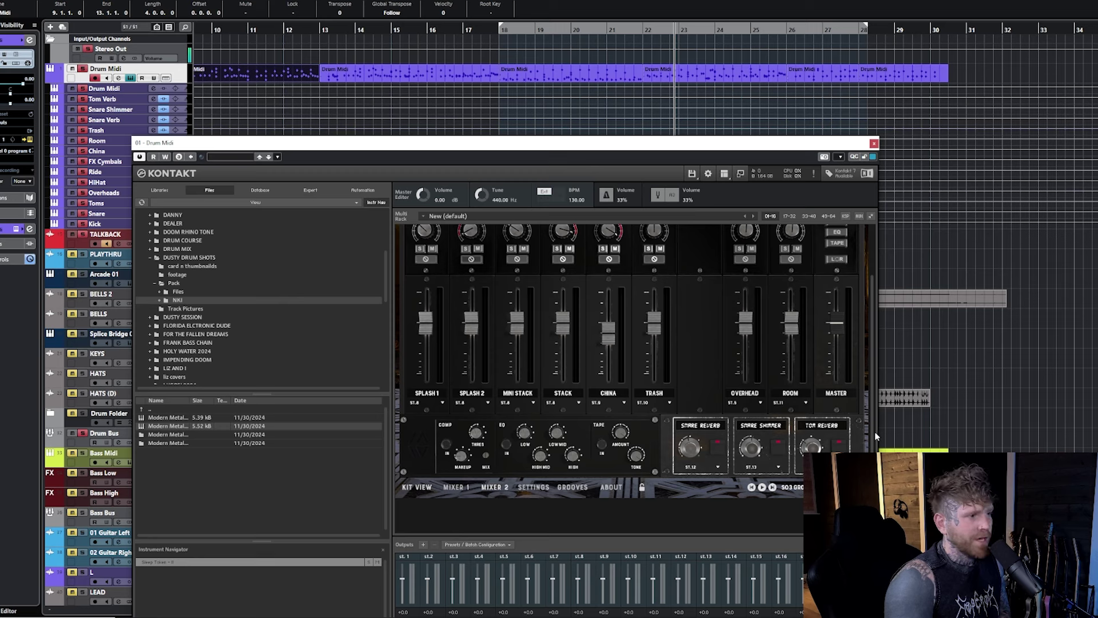
# Step: Look over the cymbal channels on the Mixer 2 page
pyautogui.moveTo(873, 431); pyautogui.dragTo(873, 397)
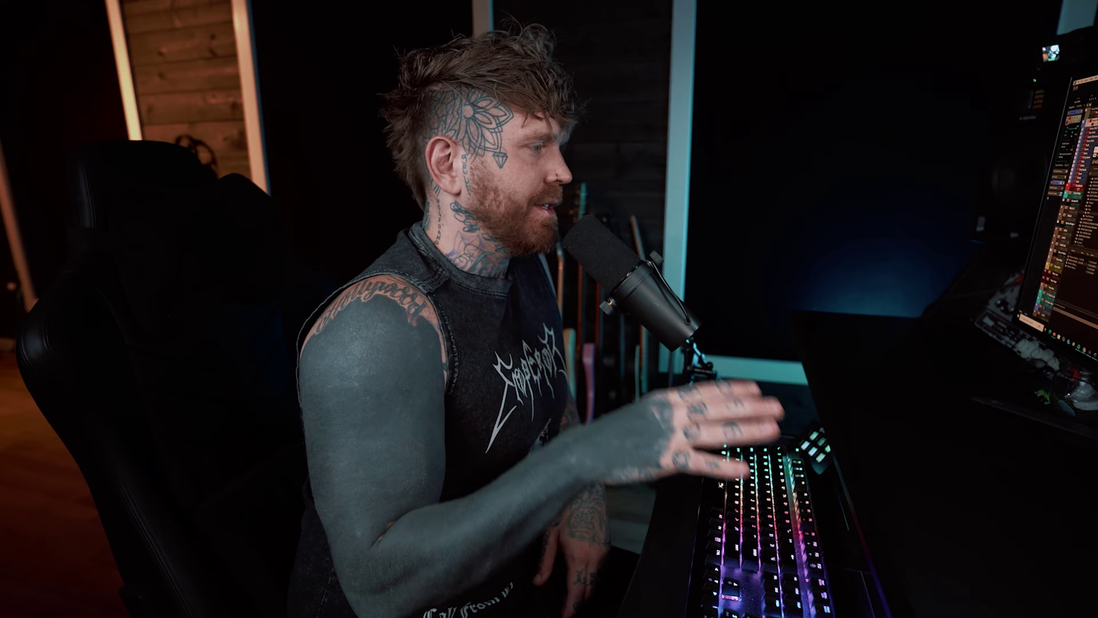